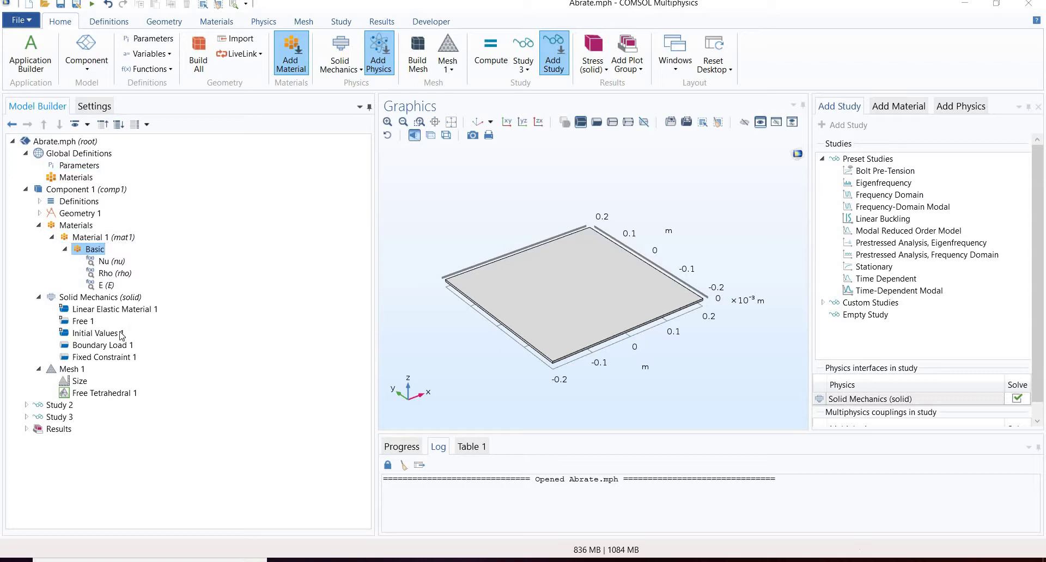
# Step: Delete Boundary Load 1 from the Solid Mechanics physics
pyautogui.click(113, 334)
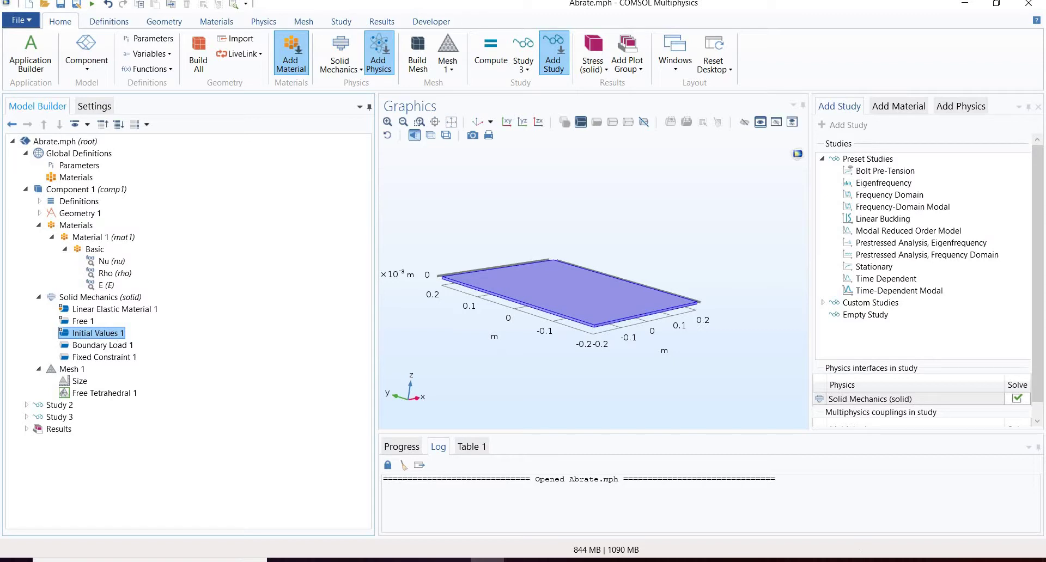
pyautogui.click(114, 346)
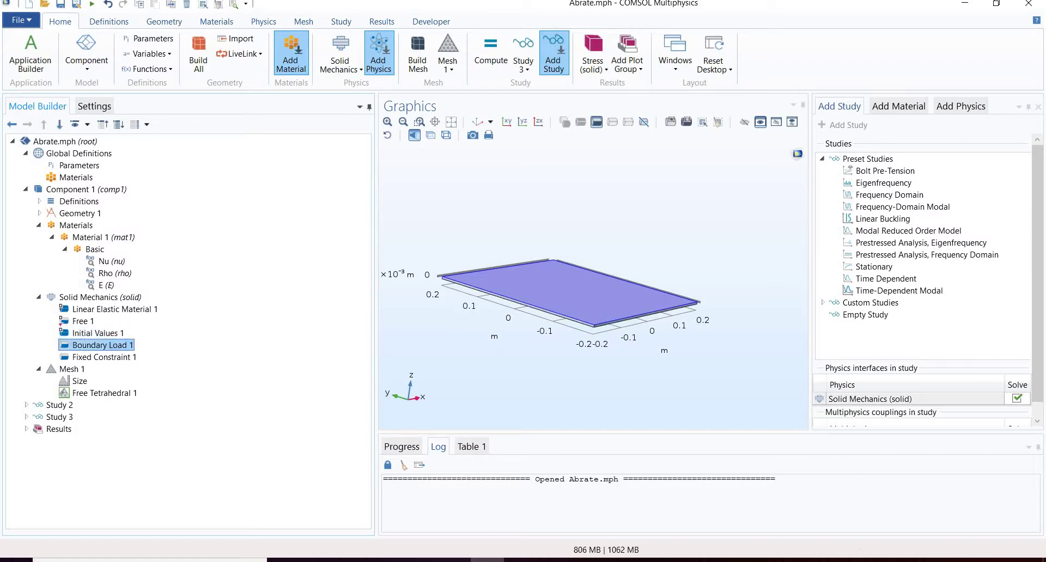
pyautogui.moveTo(428, 346)
pyautogui.mouseDown()
pyautogui.moveTo(435, 312)
pyautogui.moveTo(430, 348)
pyautogui.mouseUp()
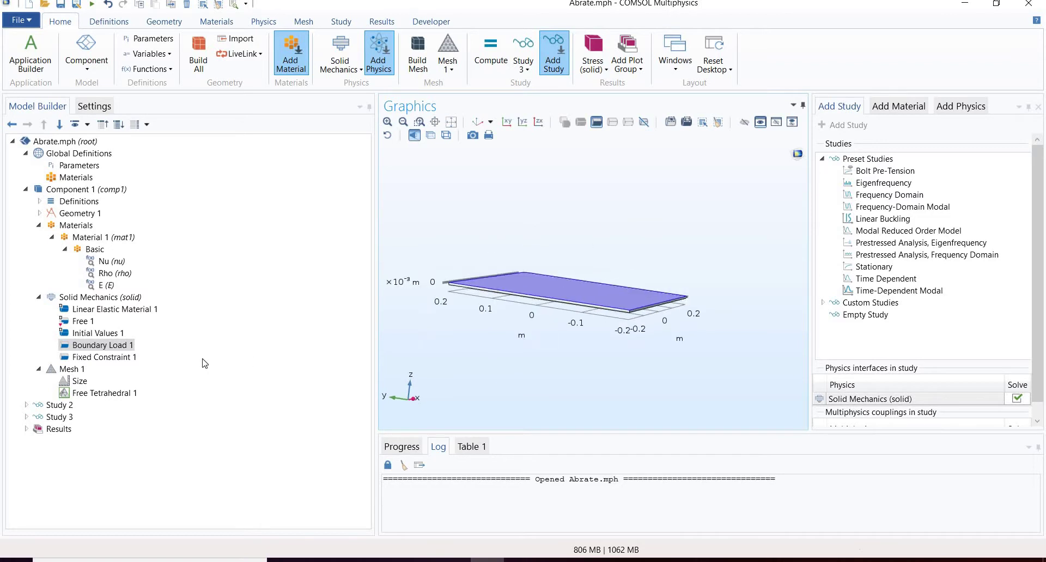
pyautogui.click(100, 345)
pyautogui.press('Delete')
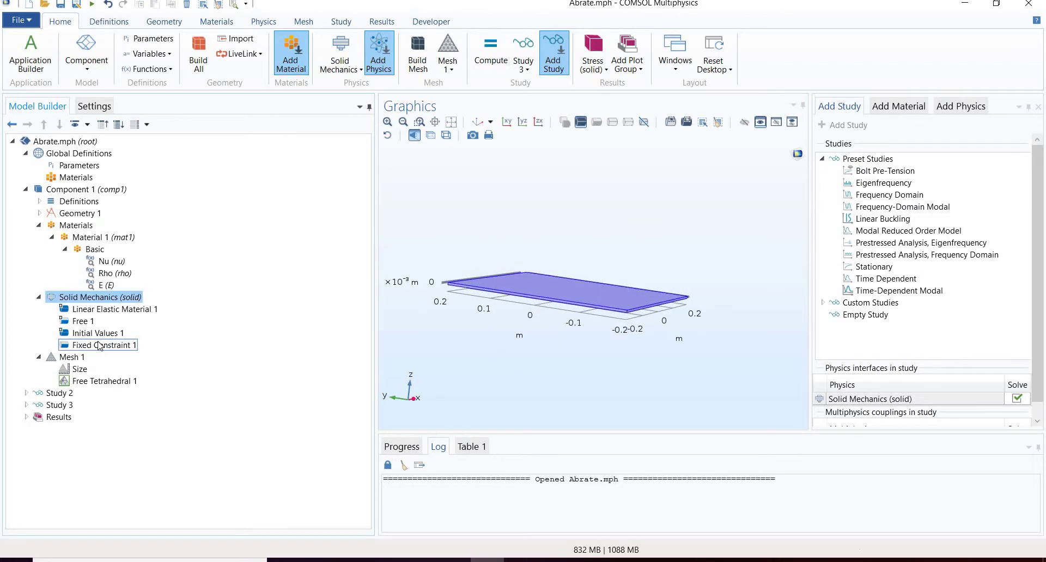
# Step: Examine which plate boundaries are assigned to Fixed Constraint 1
pyautogui.click(100, 345)
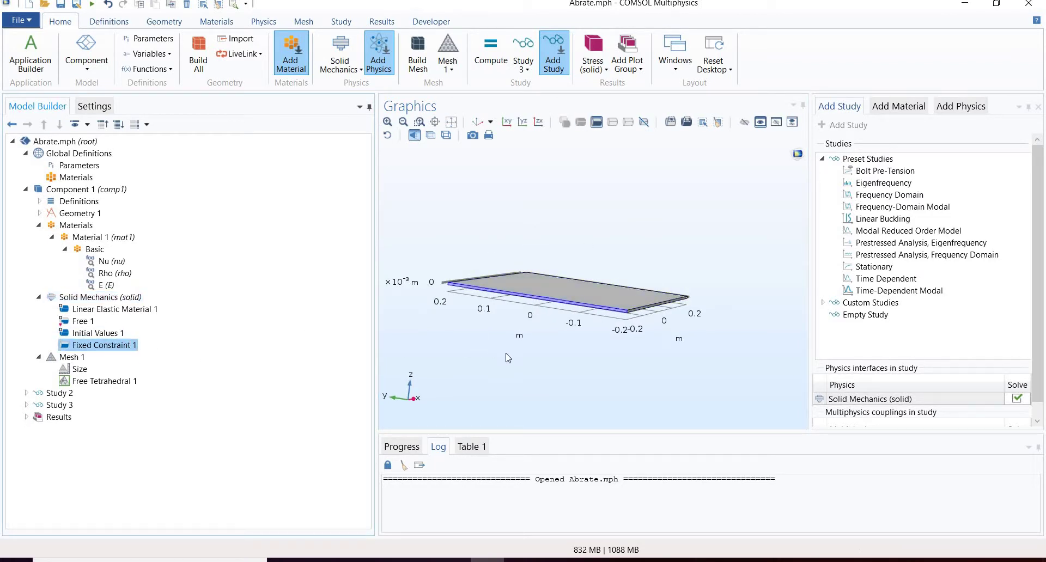
pyautogui.moveTo(520, 366); pyautogui.dragTo(603, 377)
pyautogui.click(478, 124)
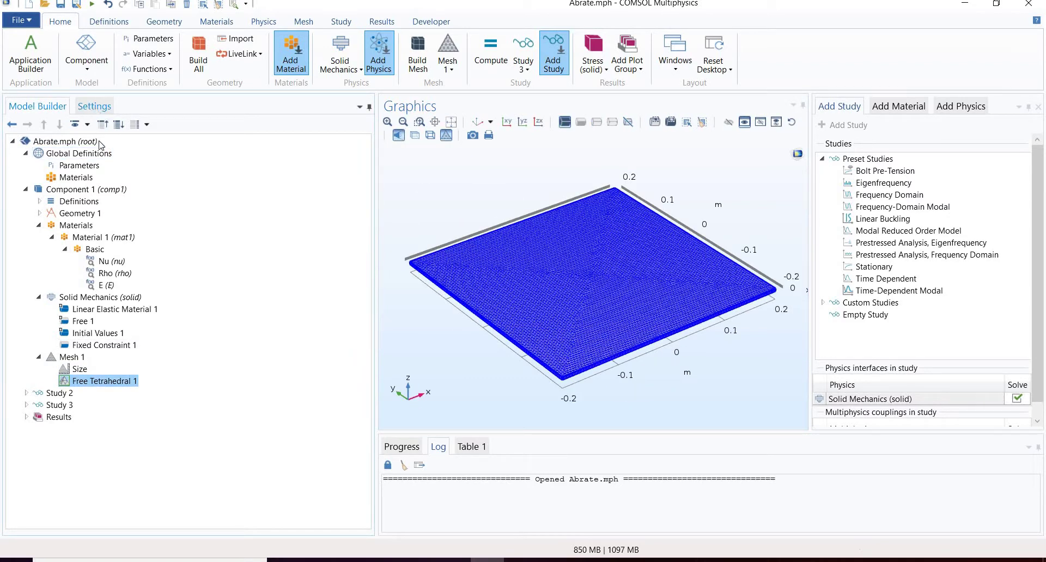
# Step: Set the mesh's predefined element size to Normal and rebuild the entire mesh
pyautogui.click(94, 108)
pyautogui.click(38, 106)
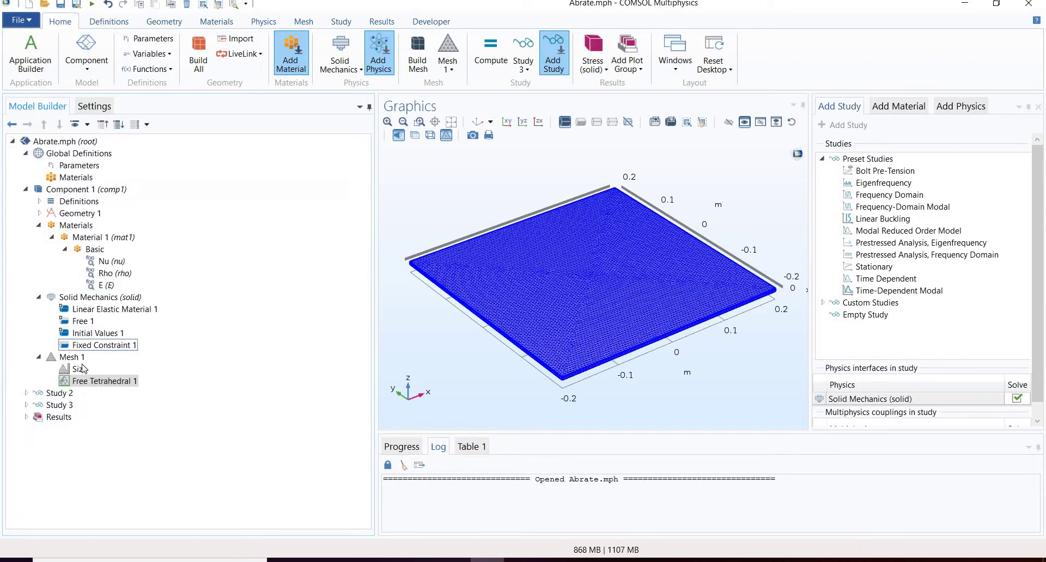
pyautogui.click(79, 369)
pyautogui.click(94, 106)
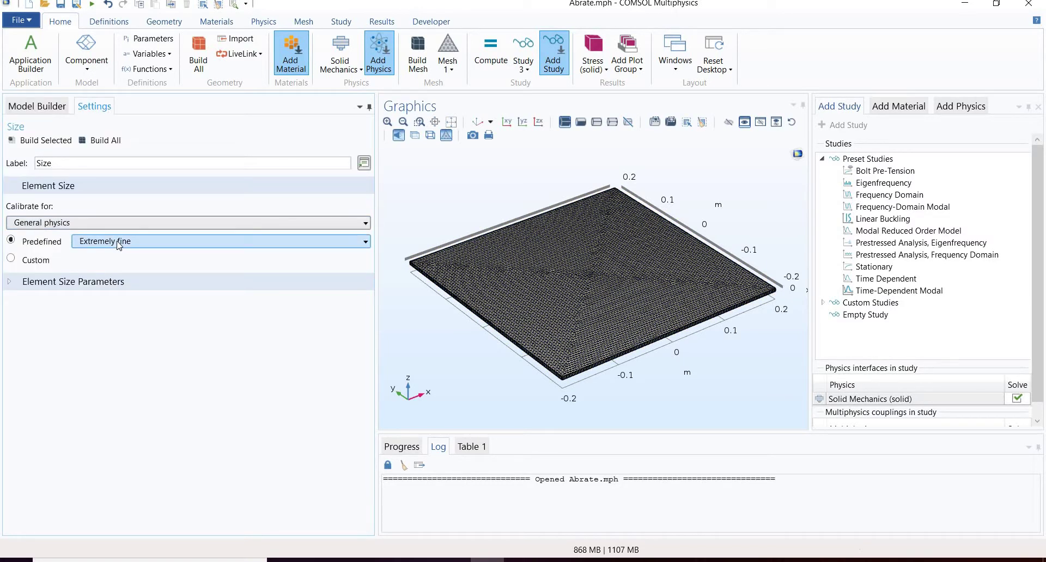
pyautogui.click(119, 246)
pyautogui.click(109, 310)
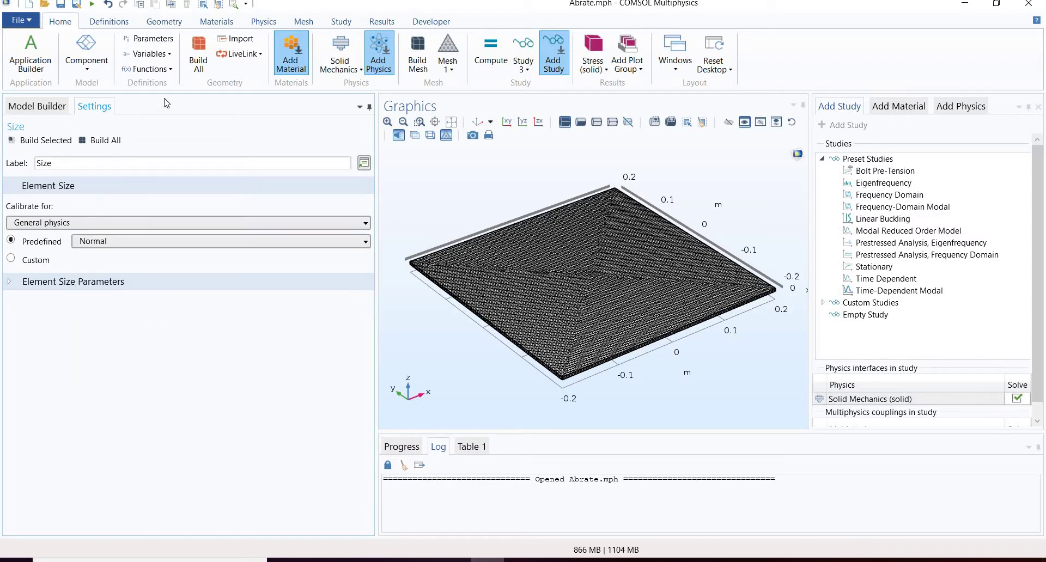
pyautogui.click(102, 140)
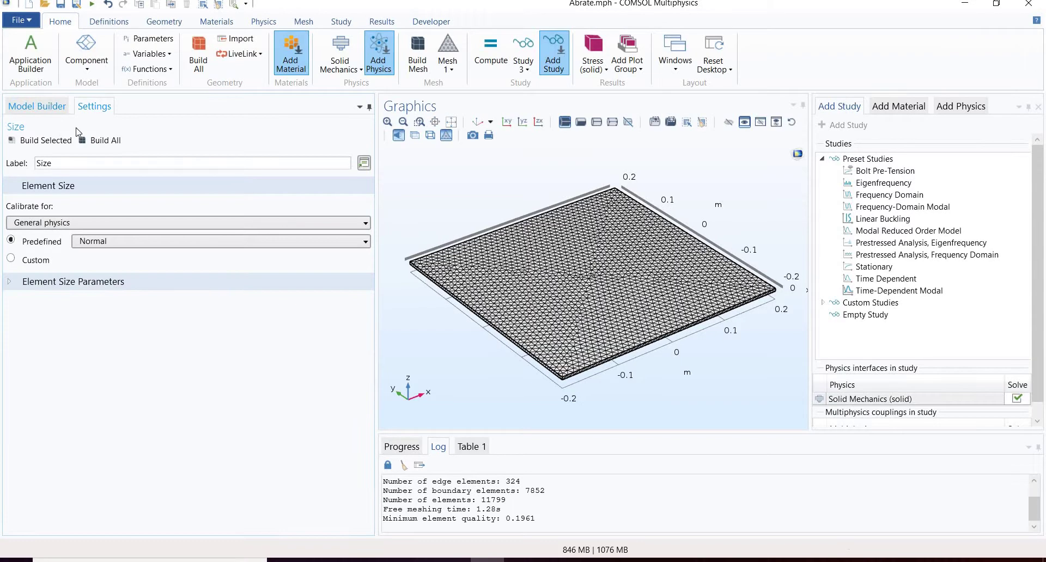
# Step: Look through the global parameters node and Material 1's Basic property group with its Nu, Rho and E functions
pyautogui.click(37, 105)
pyautogui.click(79, 165)
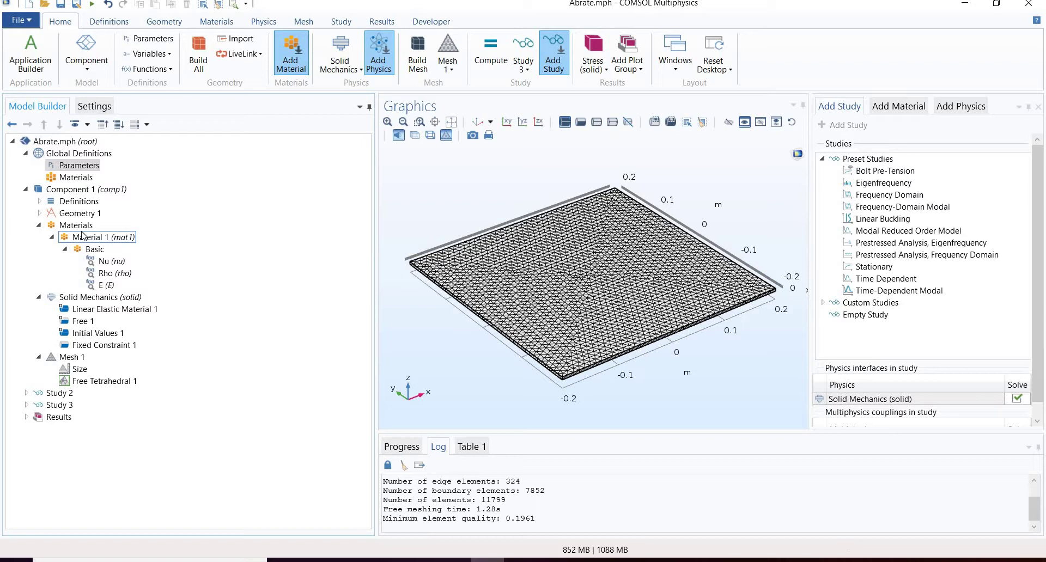
pyautogui.click(83, 236)
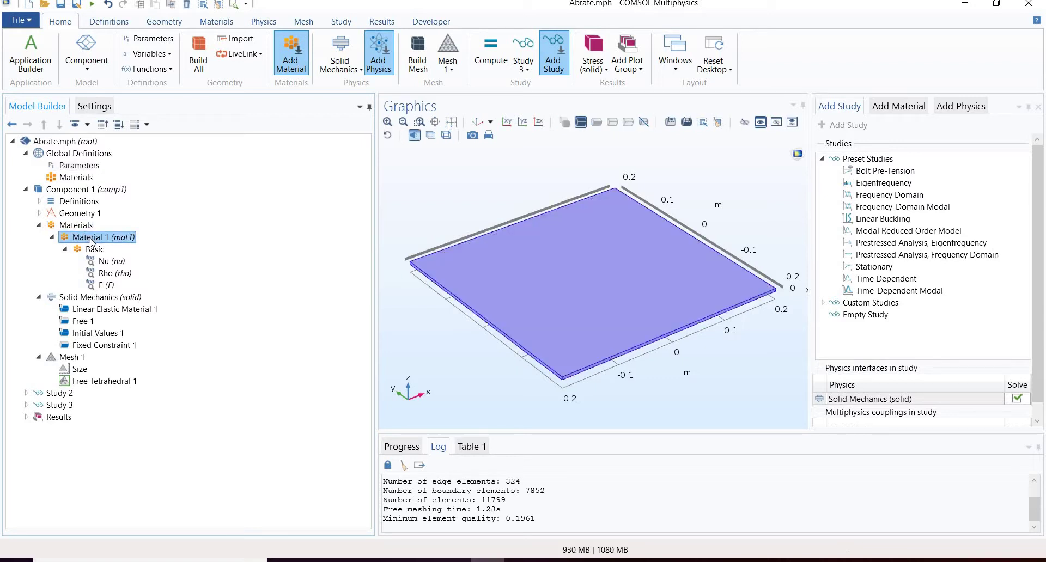
pyautogui.click(109, 263)
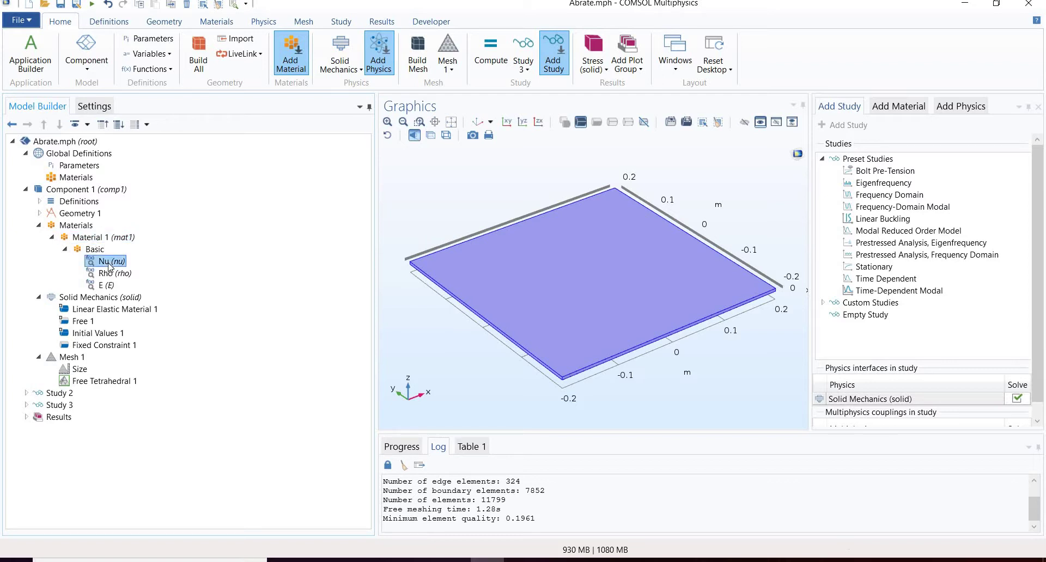
pyautogui.click(114, 274)
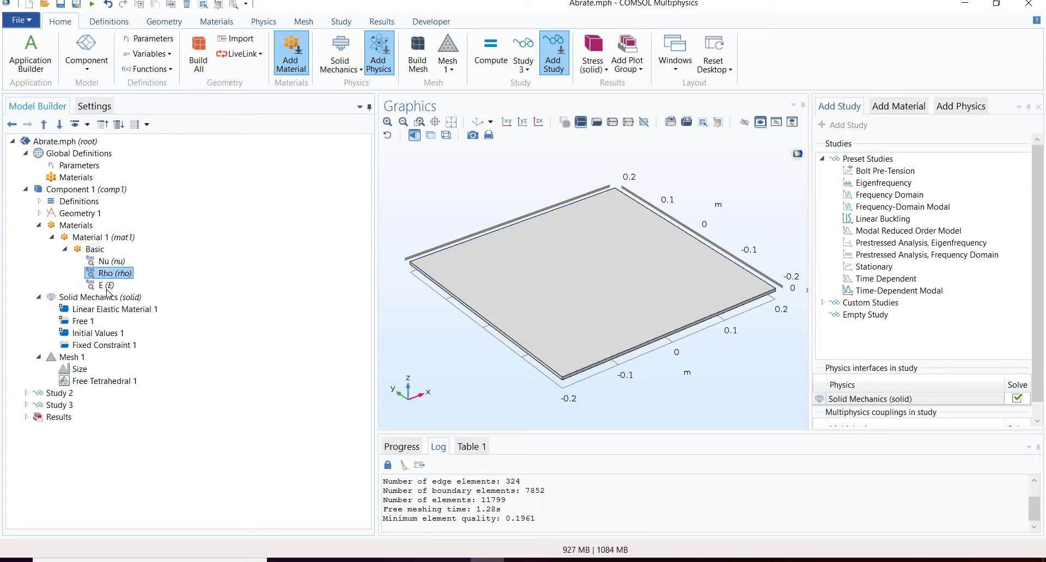
pyautogui.click(108, 287)
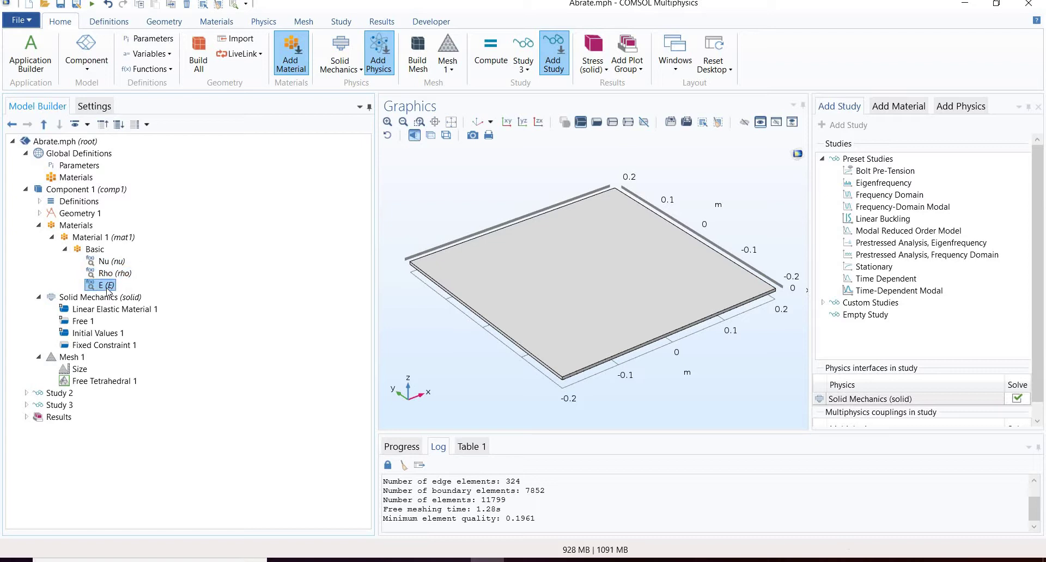
pyautogui.click(93, 250)
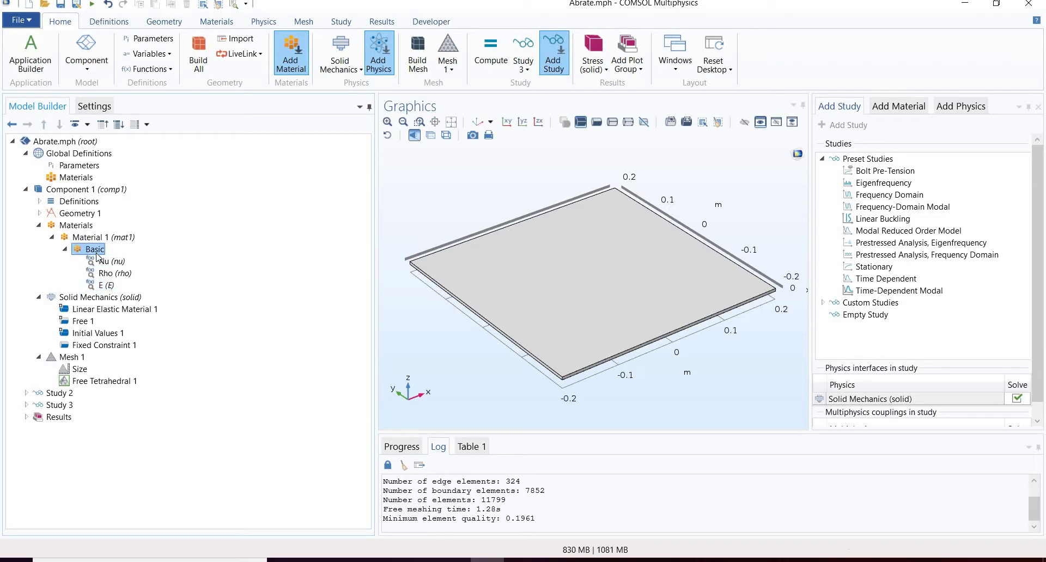
# Step: Check which function types can be added to Material 1's Basic property group
pyautogui.rightClick(84, 226)
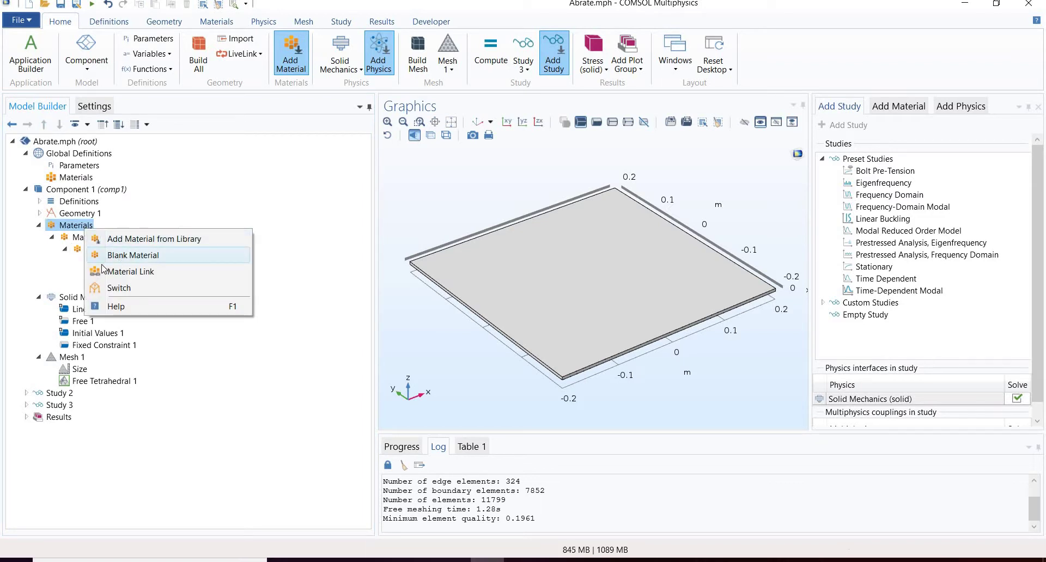
pyautogui.click(81, 246)
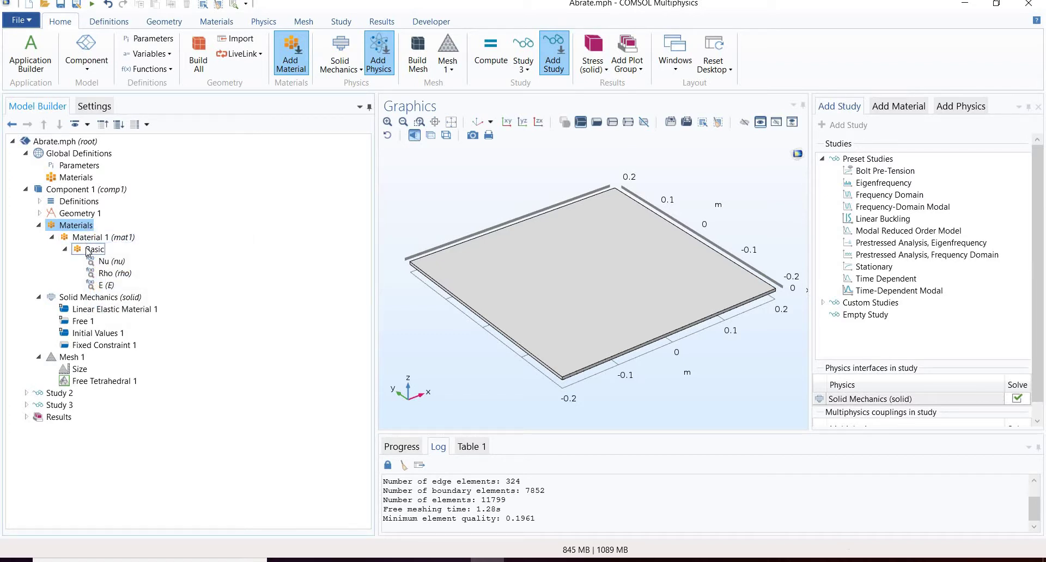
pyautogui.rightClick(87, 252)
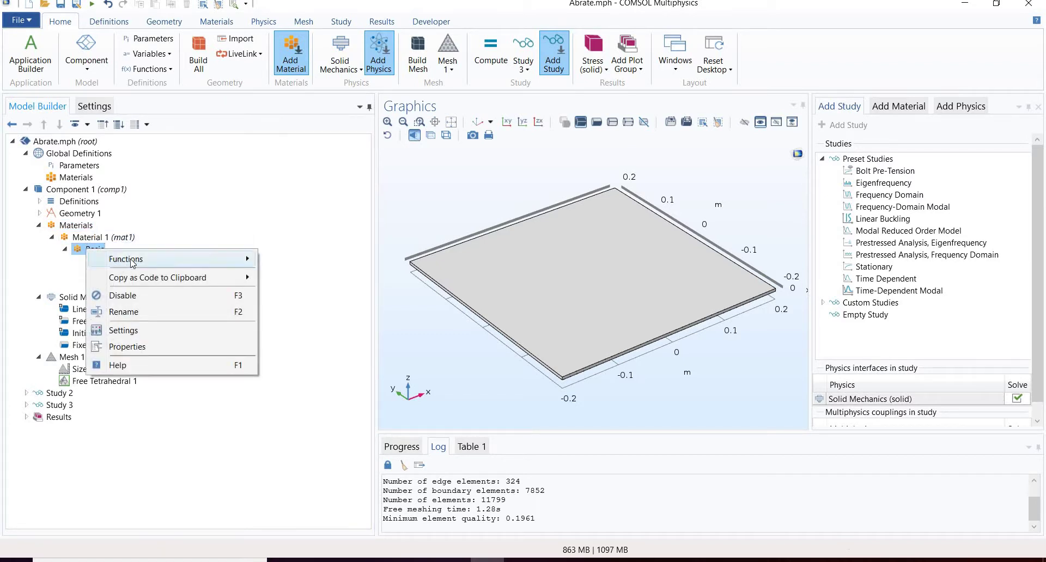
pyautogui.moveTo(133, 264)
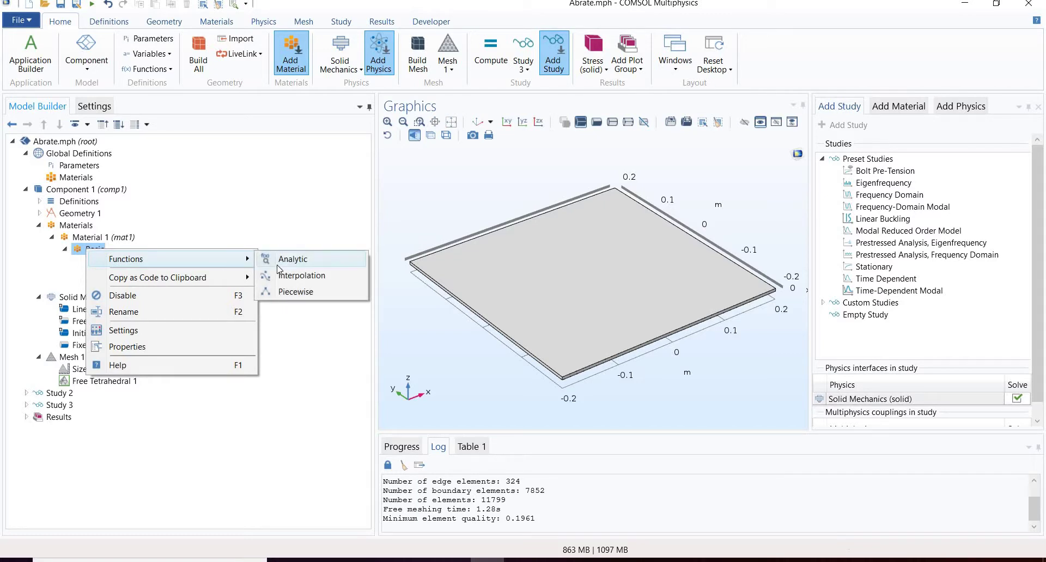
pyautogui.click(316, 244)
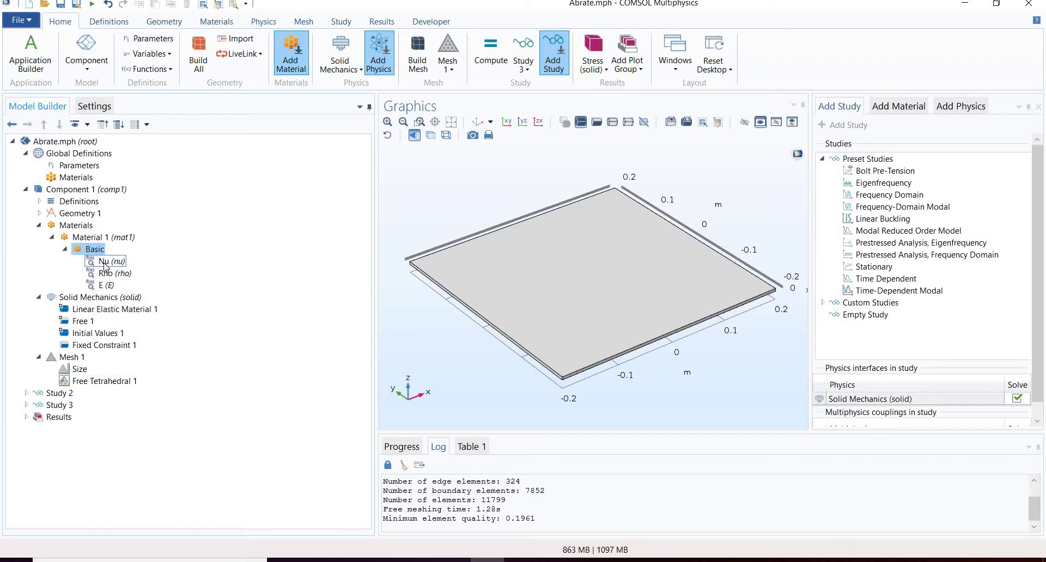
# Step: Examine the analytic definition of the Nu function under Material 1's Basic property group
pyautogui.click(105, 263)
pyautogui.click(104, 108)
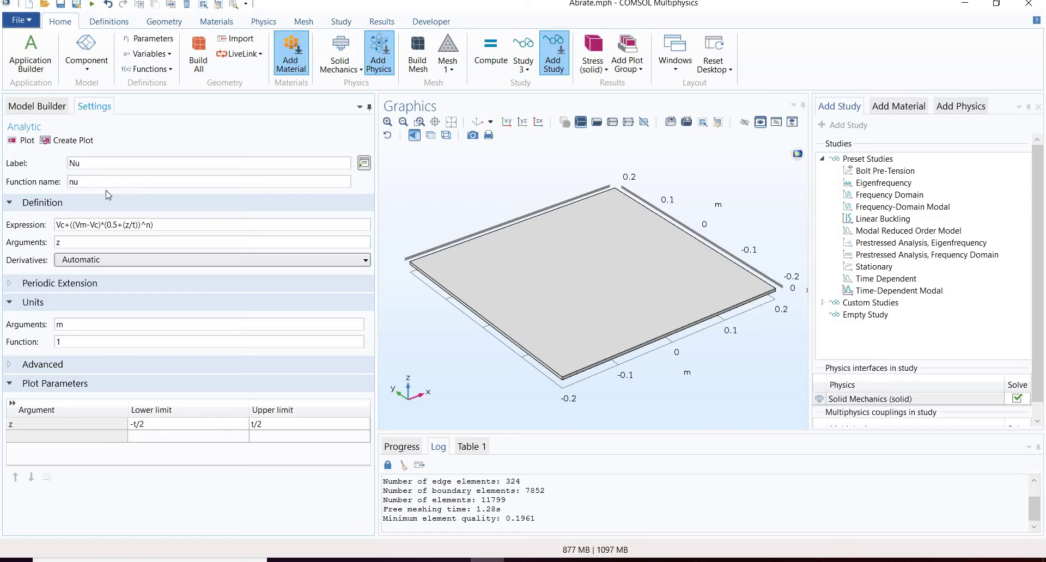
pyautogui.click(42, 107)
# Step: Review the global parameters for the plate dimensions, the metal and ceramic properties, and the volume fraction
pyautogui.click(79, 166)
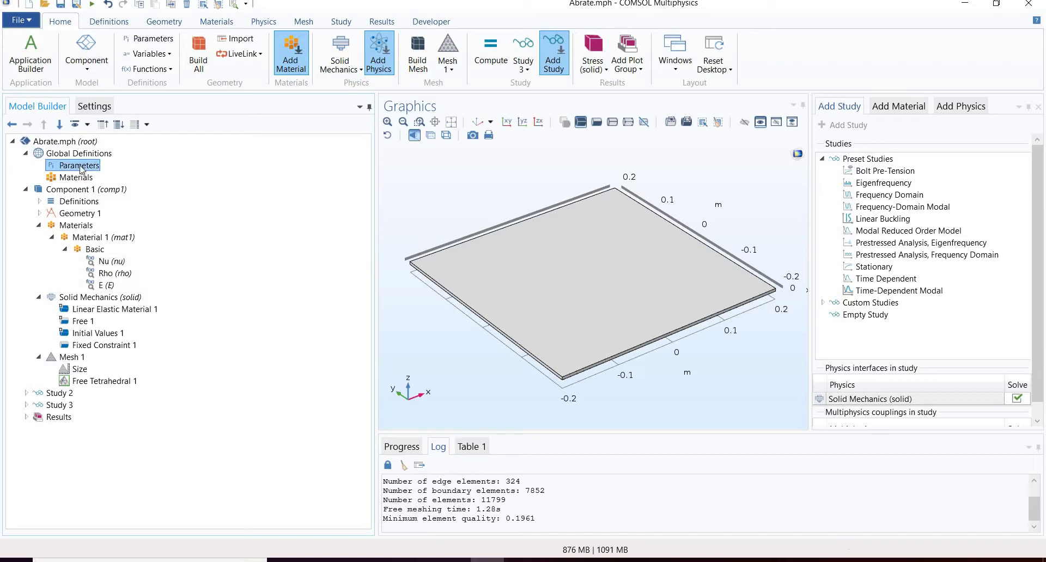
pyautogui.click(91, 107)
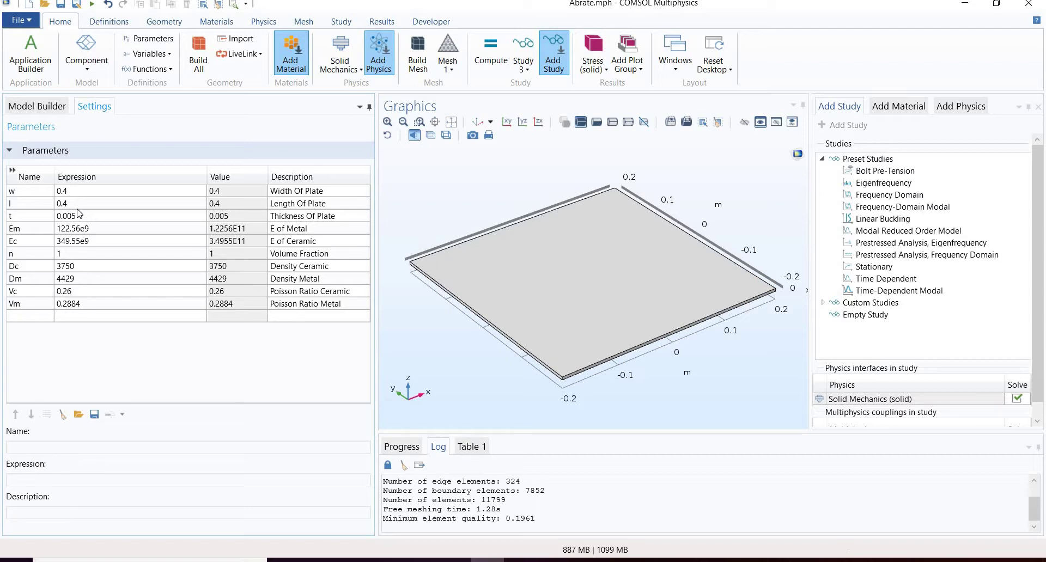
pyautogui.click(34, 106)
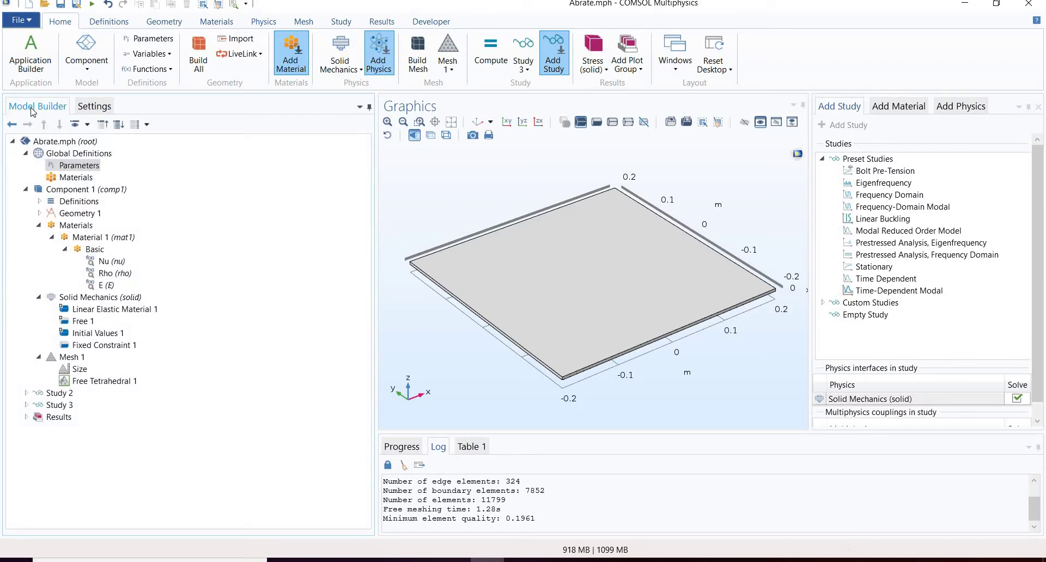
pyautogui.click(90, 168)
pyautogui.click(94, 106)
# Step: Examine the E function's expression and the lower and upper plot limits of its z argument
pyautogui.click(48, 107)
pyautogui.click(106, 286)
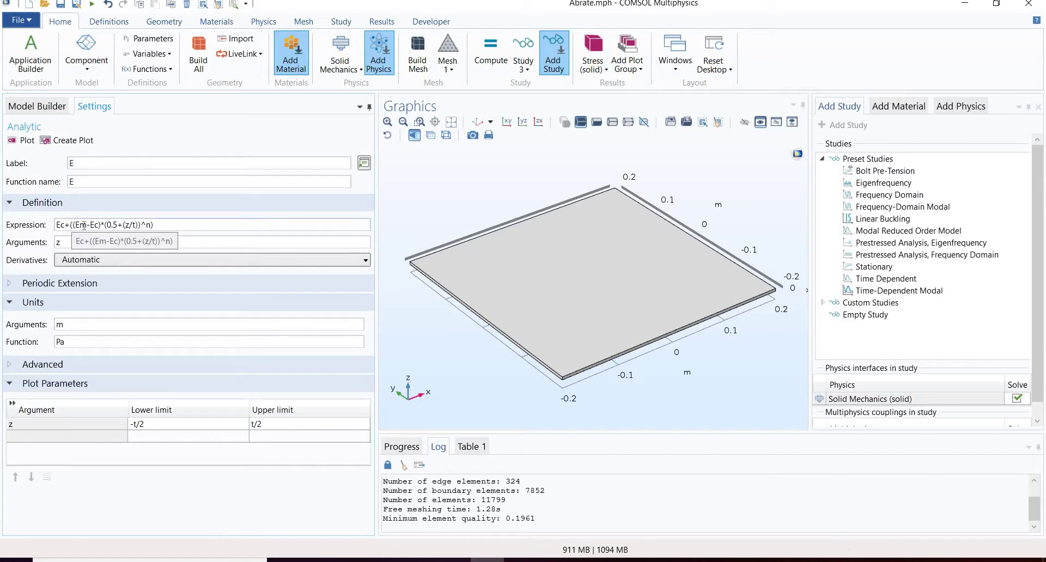
pyautogui.click(158, 225)
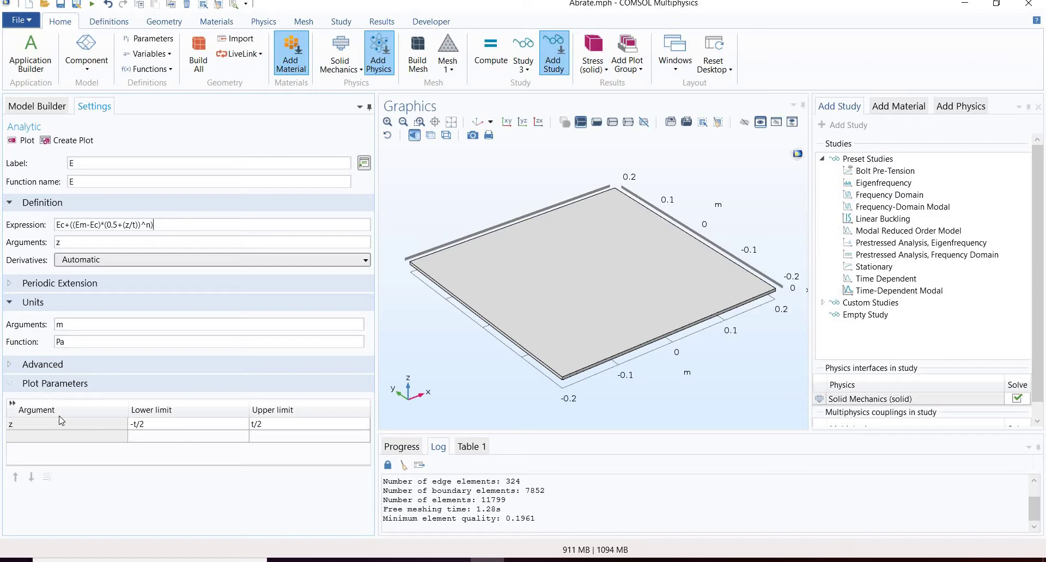
pyautogui.click(86, 428)
pyautogui.click(218, 429)
pyautogui.click(318, 430)
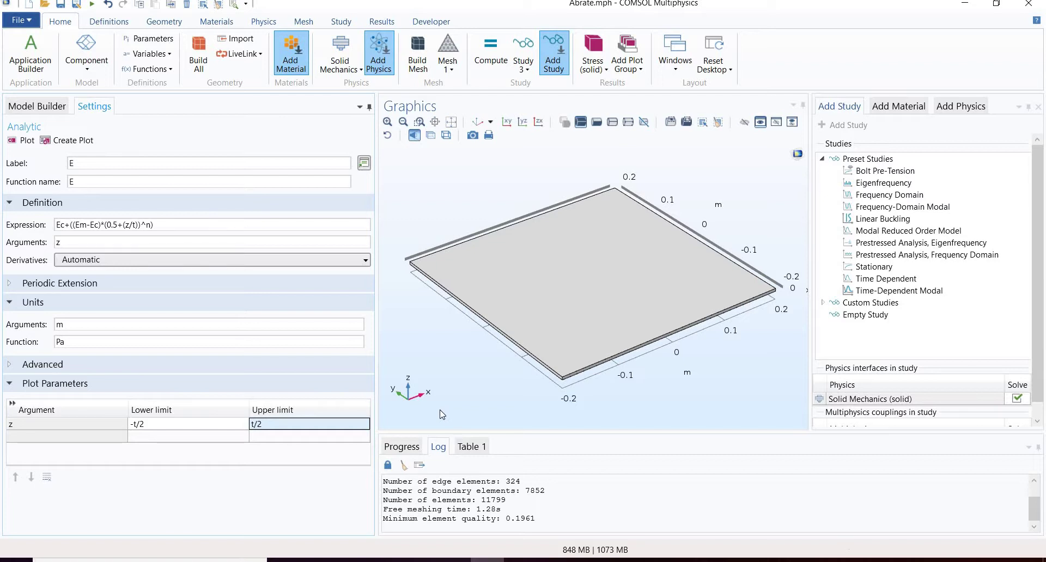
# Step: Compare the analytic definitions of the Rho and Nu functions, including their expressions and units
pyautogui.click(47, 113)
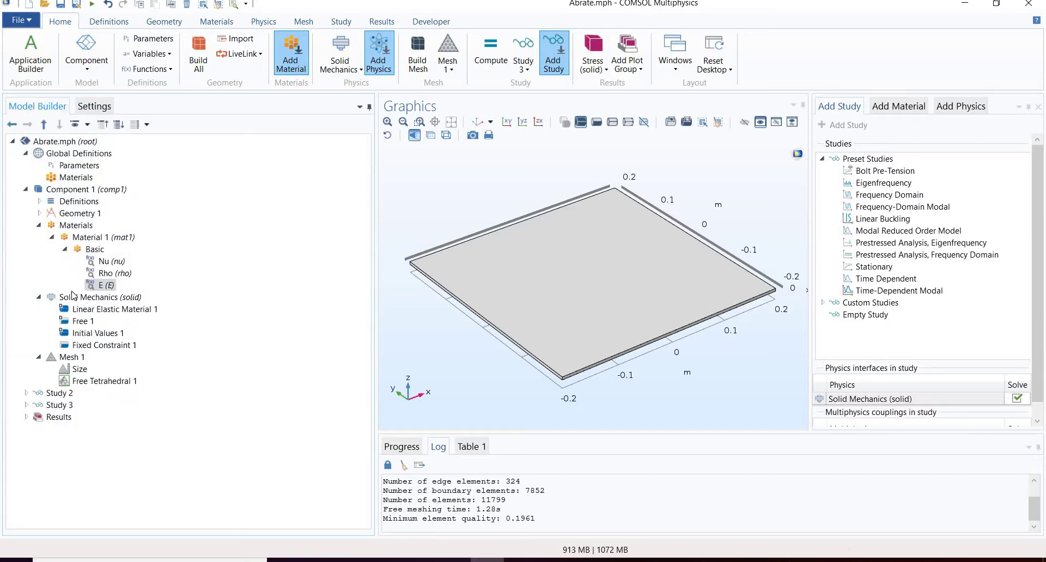
pyautogui.click(106, 273)
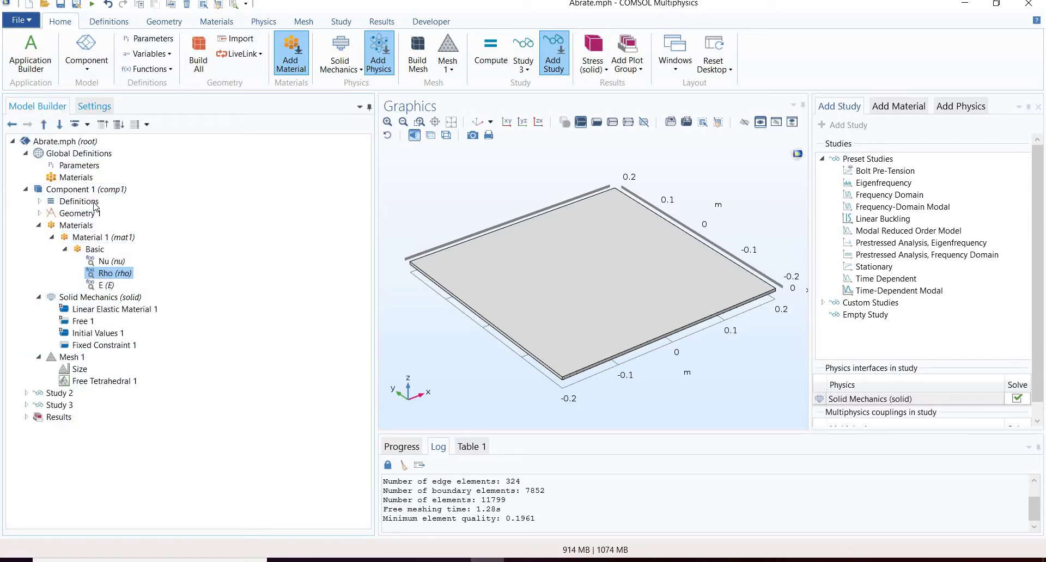
pyautogui.click(94, 106)
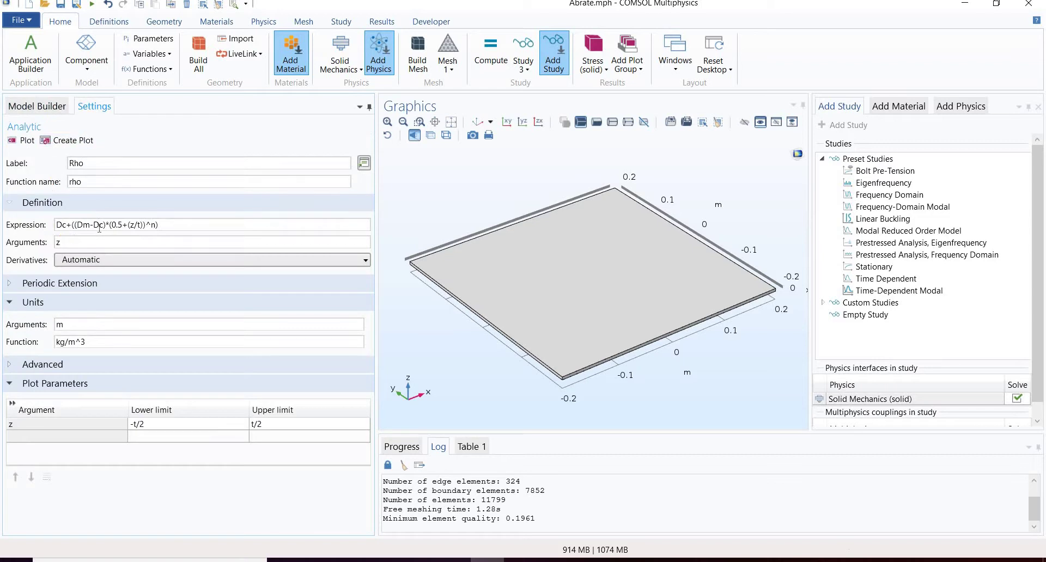
pyautogui.click(40, 106)
pyautogui.click(105, 261)
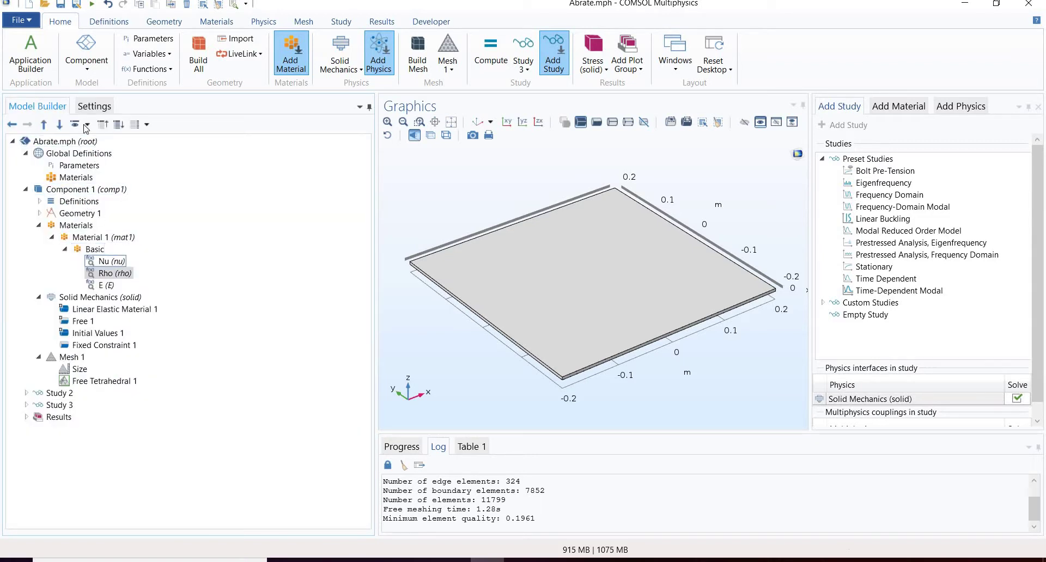
pyautogui.click(94, 107)
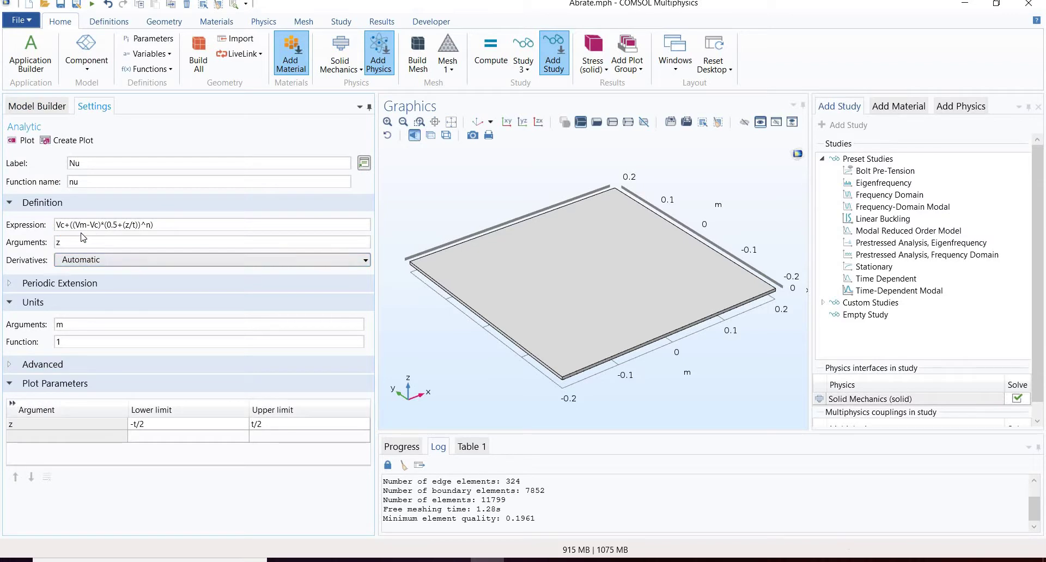
# Step: Check the values assigned to Young's modulus, Poisson's ratio and density in Material 1 and its Basic property group
pyautogui.click(37, 106)
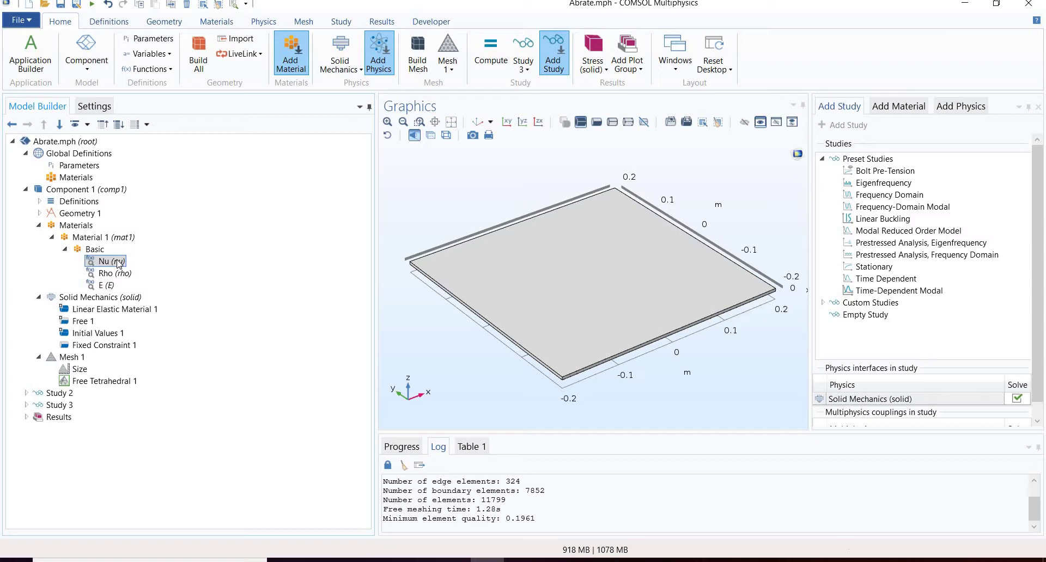
pyautogui.click(88, 251)
pyautogui.click(92, 238)
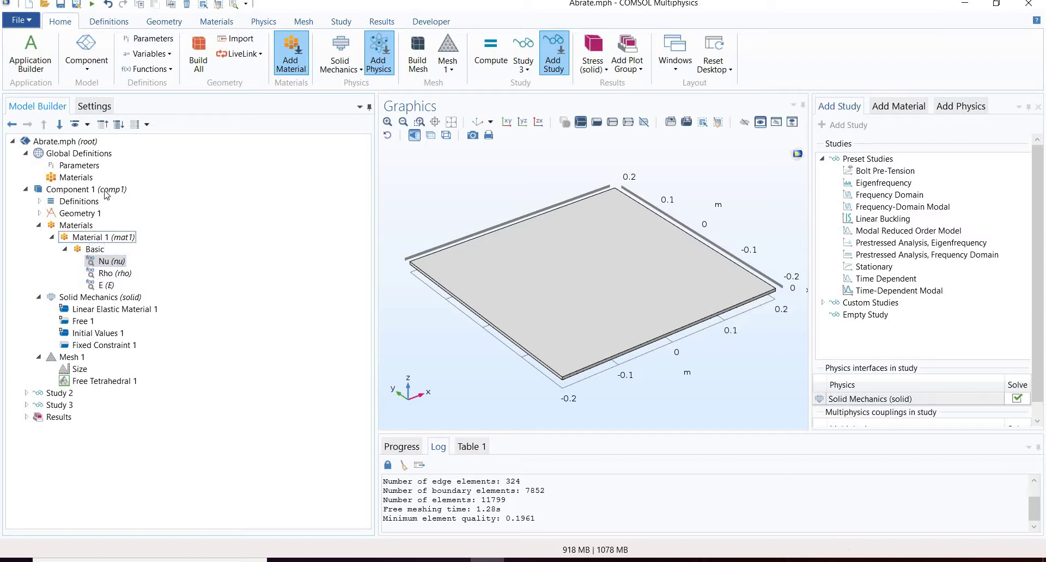
pyautogui.click(95, 107)
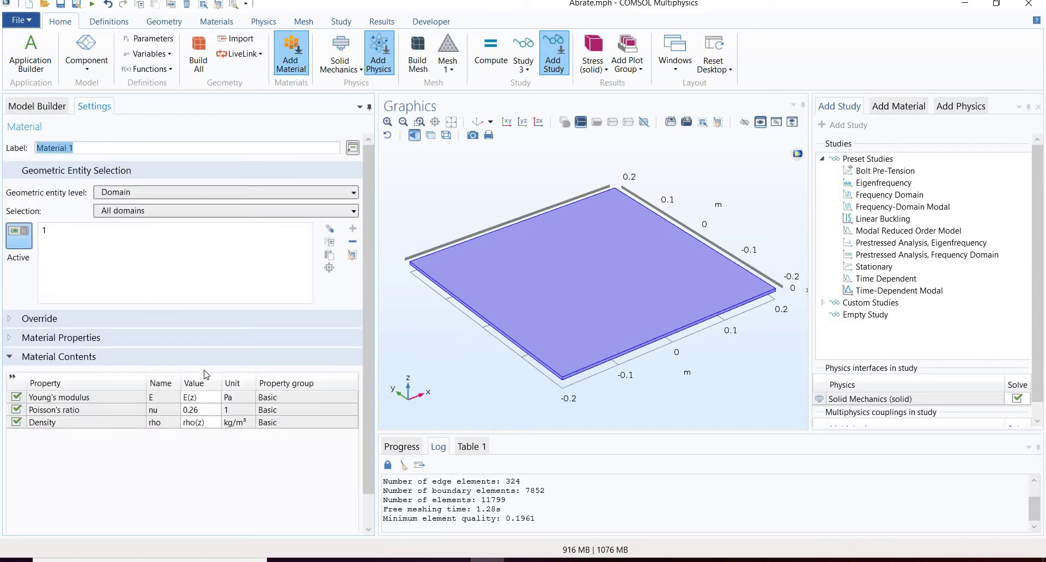
pyautogui.click(203, 415)
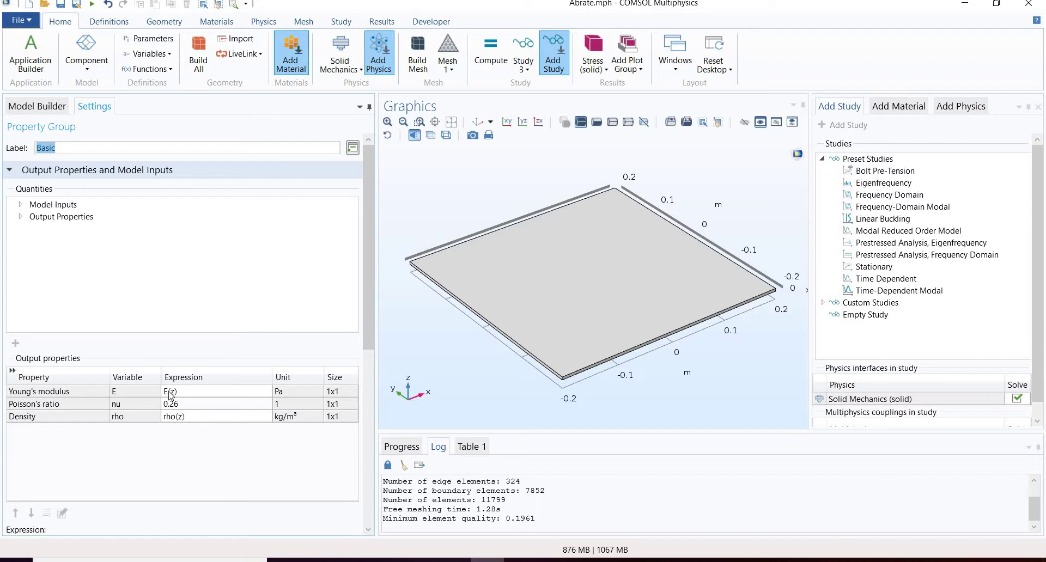
pyautogui.click(192, 418)
pyautogui.click(188, 404)
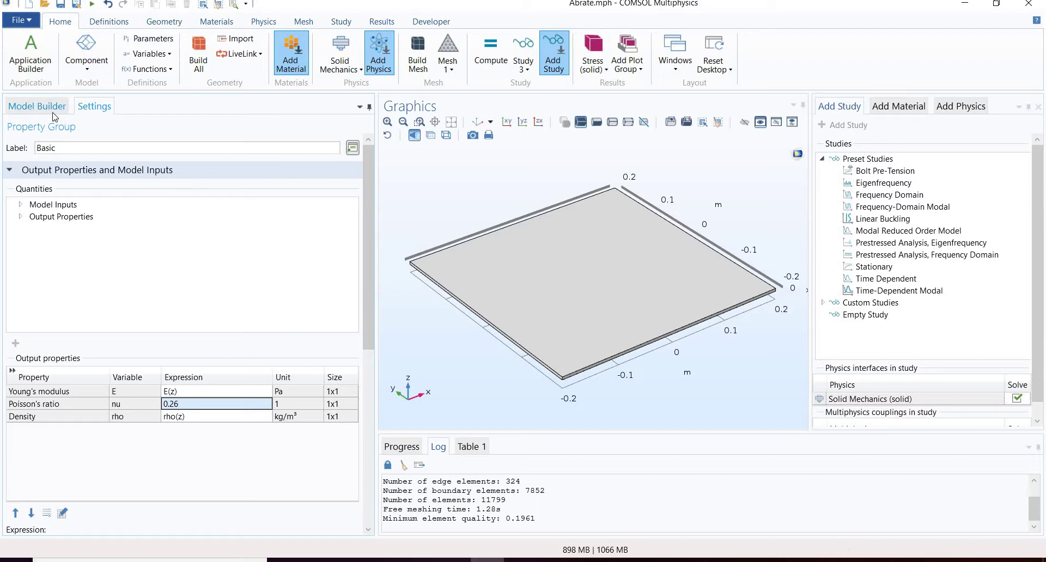
# Step: Compute Study 3 to solve for the plate's eigenfrequencies and mode shapes
pyautogui.click(37, 106)
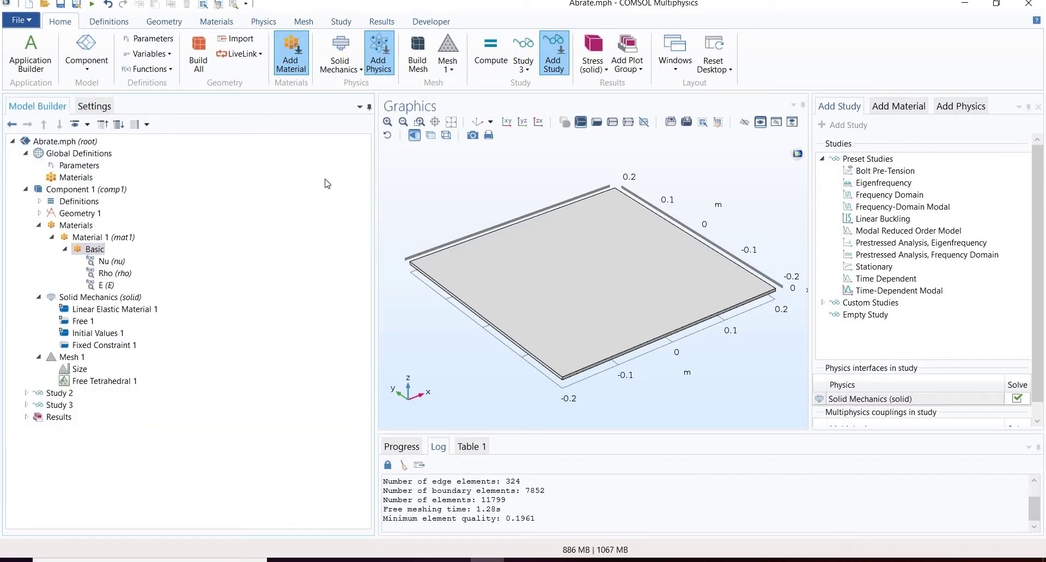
pyautogui.click(484, 63)
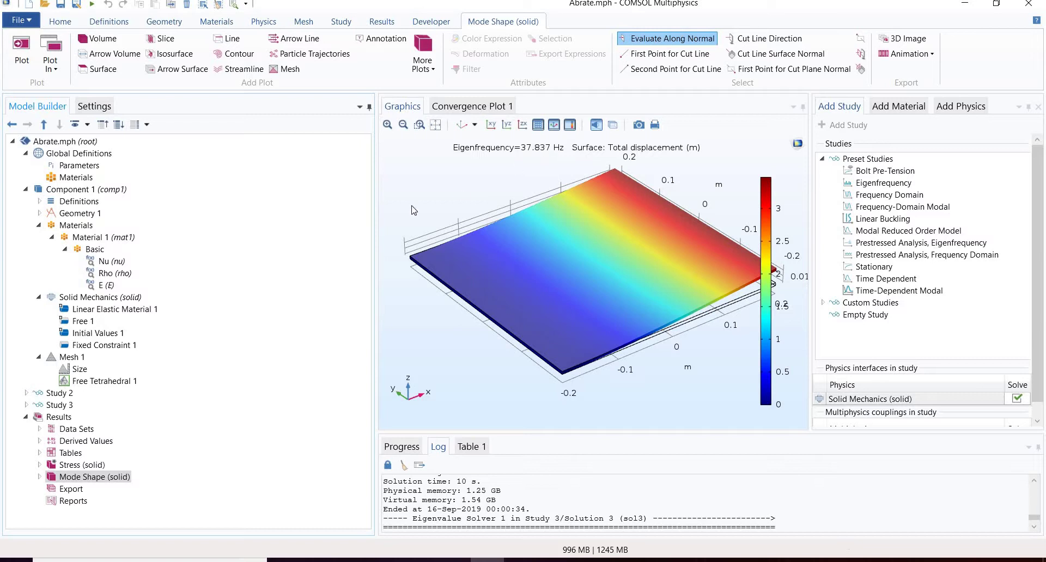
# Step: Reopen the Material 1 settings and inspect the material contents assigned to the plate domain
pyautogui.click(100, 276)
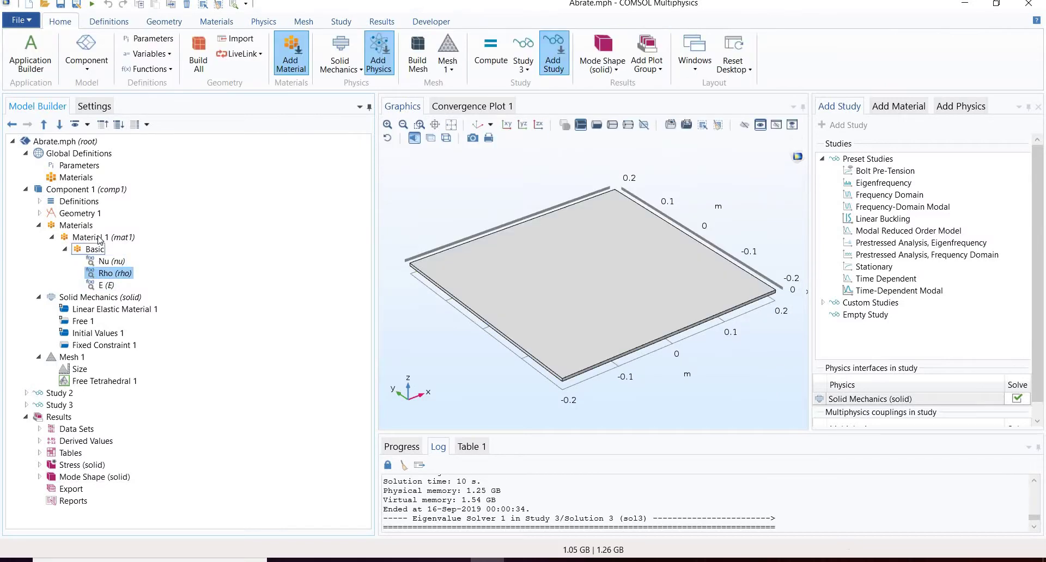
pyautogui.click(90, 238)
pyautogui.click(90, 105)
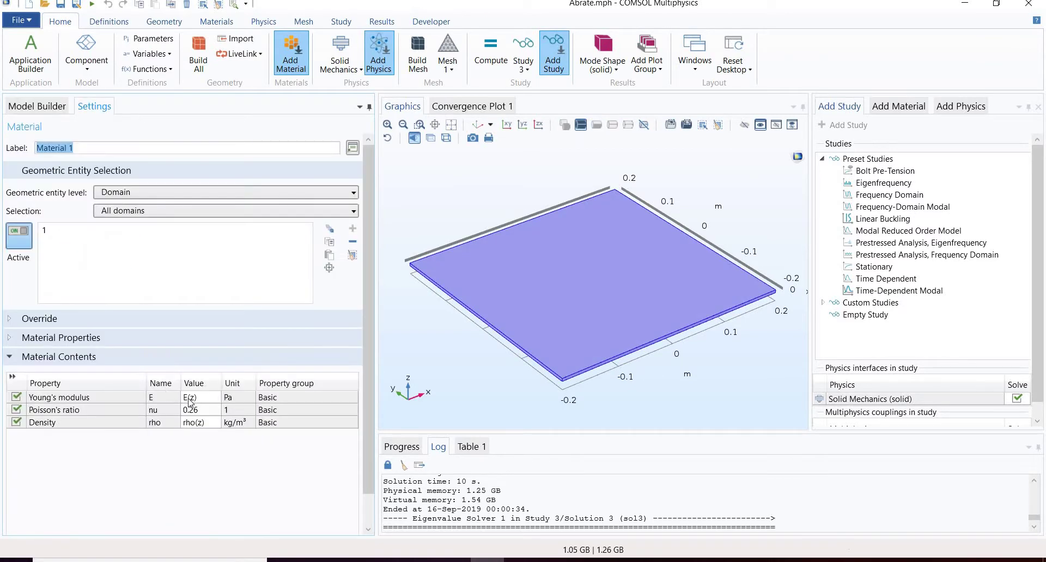